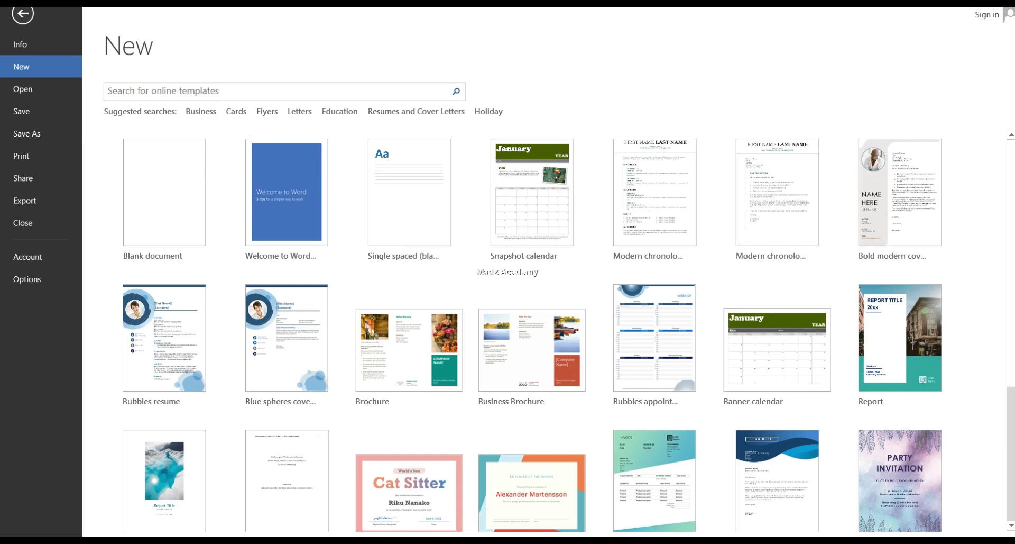
Step: Browse the File > New templates and create a Blank document
scroll(529, 351, down, 5)
scroll(529, 347, up, 5)
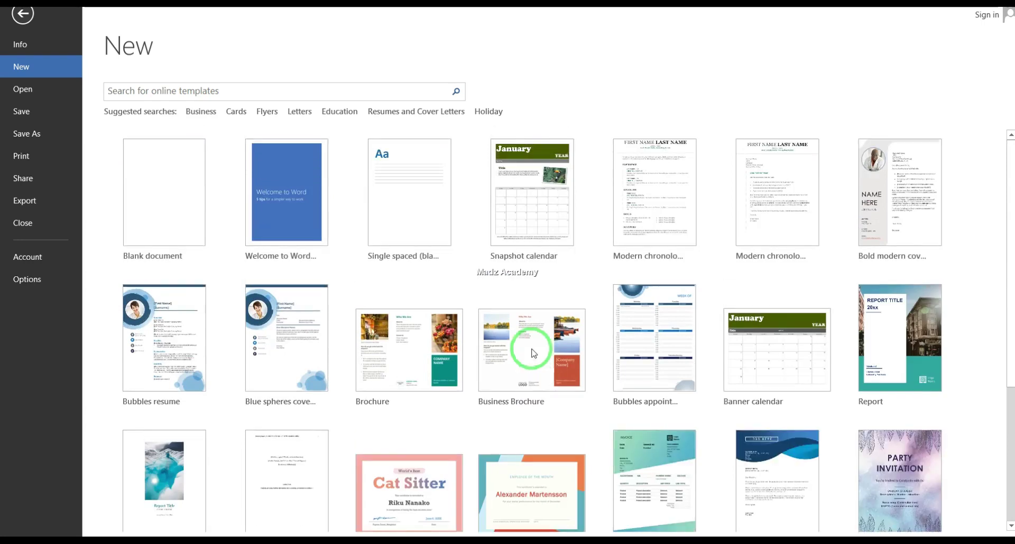
click(180, 207)
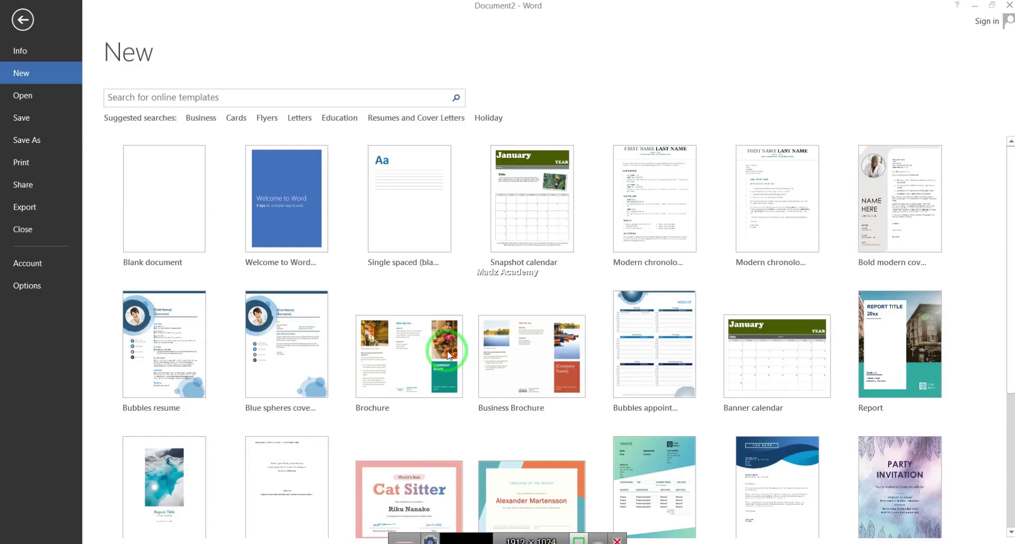
Step: Scroll the templates again and create another Blank document
scroll(448, 354, down, 5)
scroll(447, 355, up, 5)
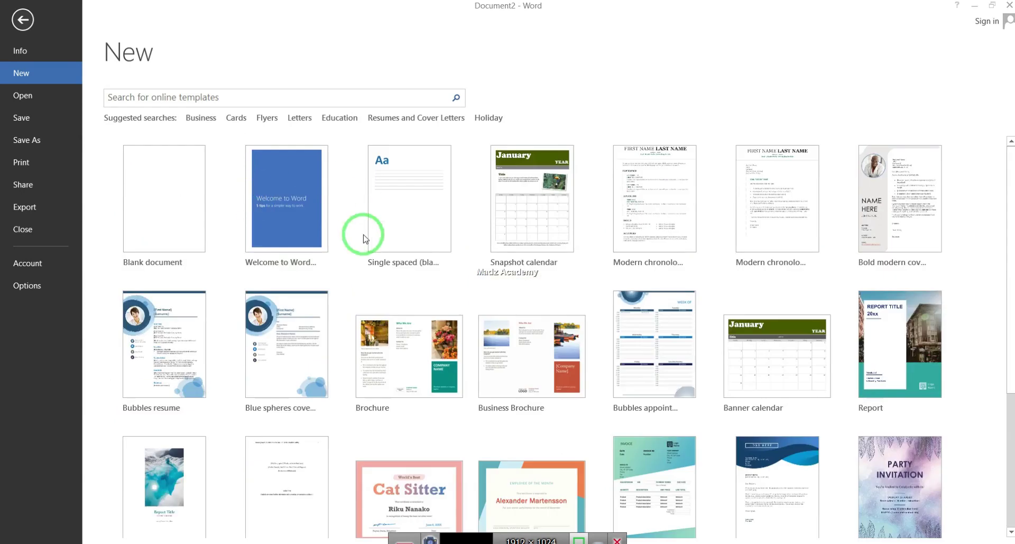
scroll(159, 199, down, 2)
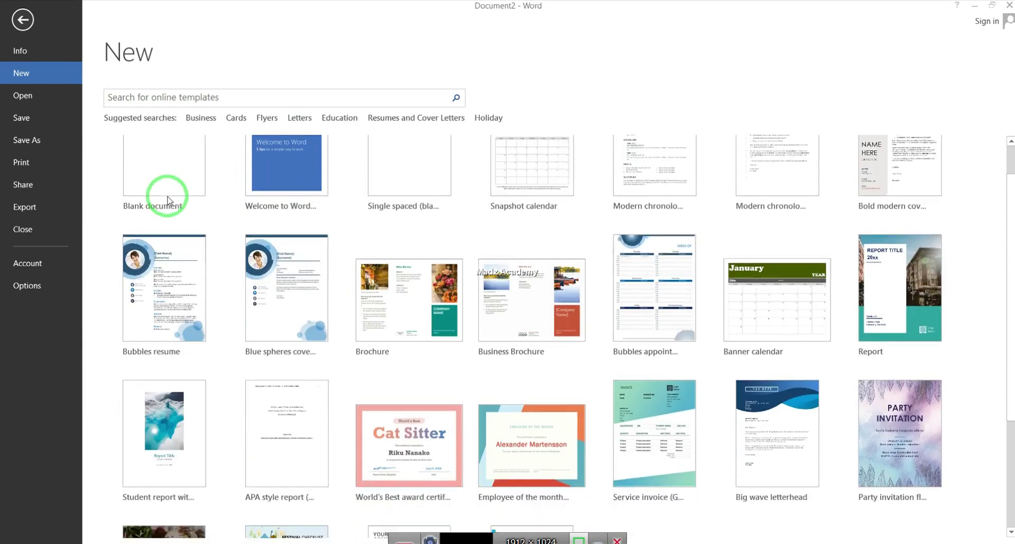
scroll(158, 200, up, 2)
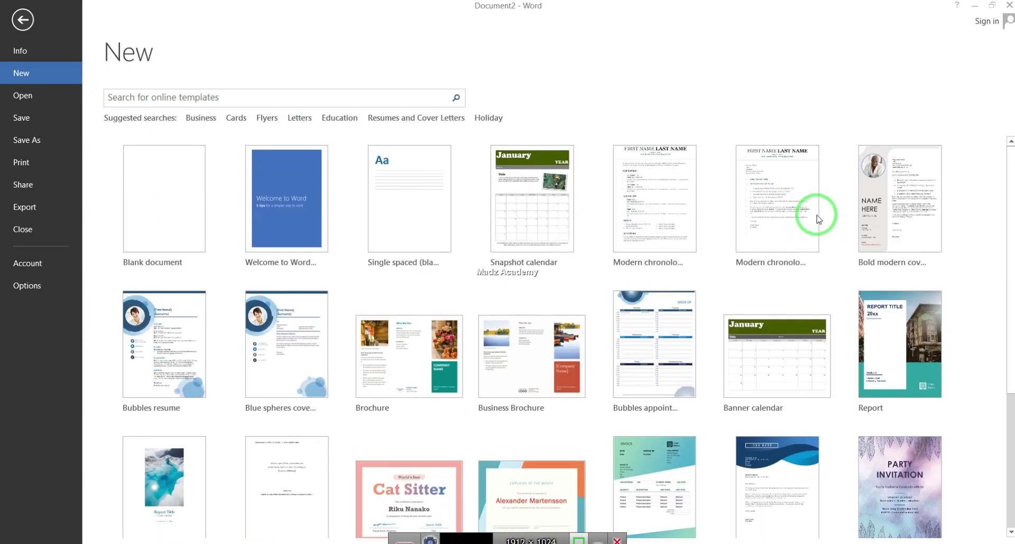
scroll(817, 217, down, 2)
scroll(793, 214, up, 2)
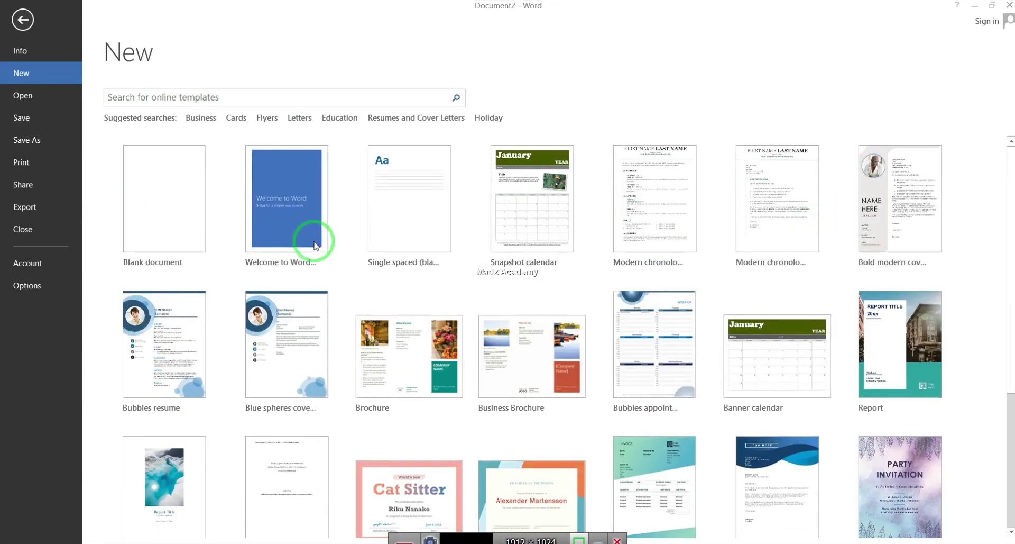
click(156, 216)
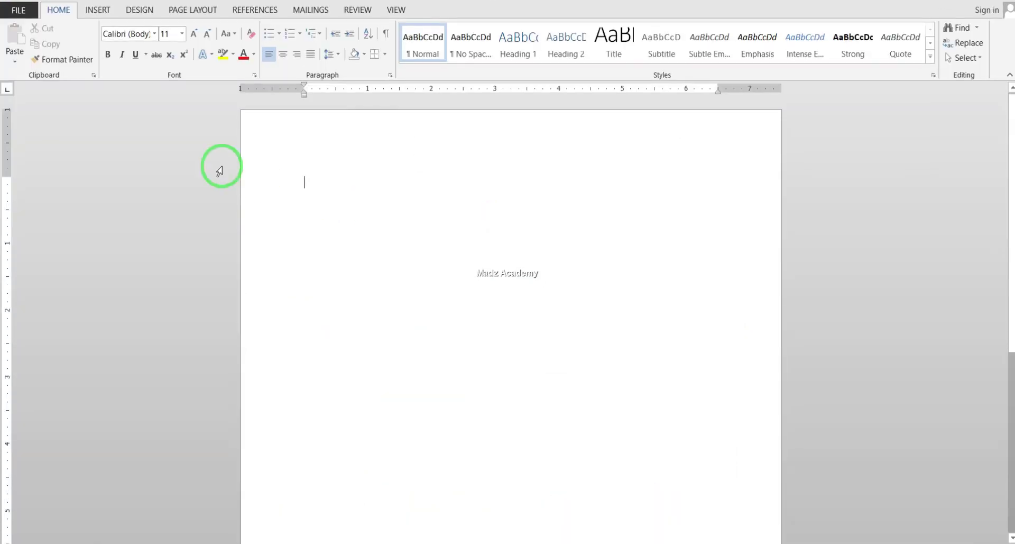
click(20, 11)
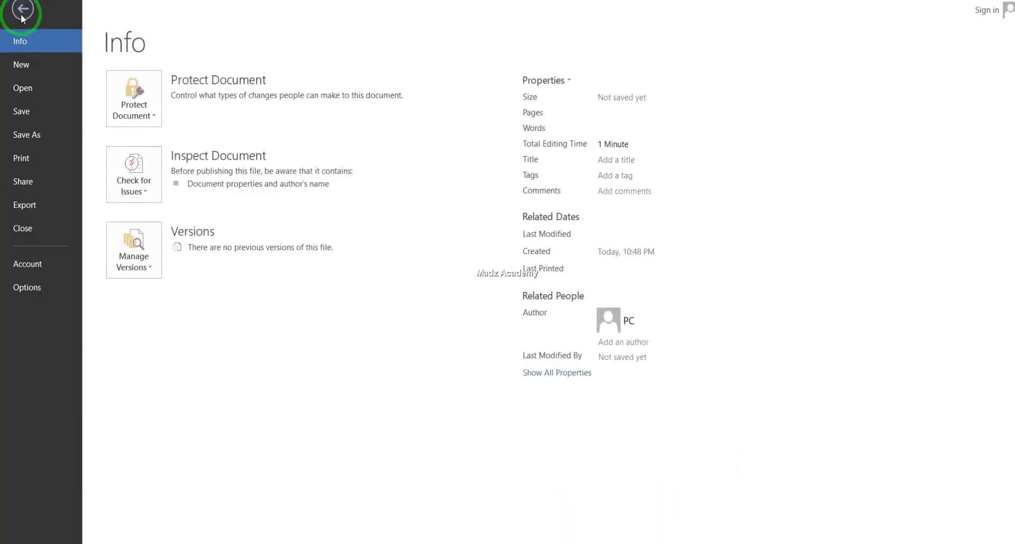
click(25, 24)
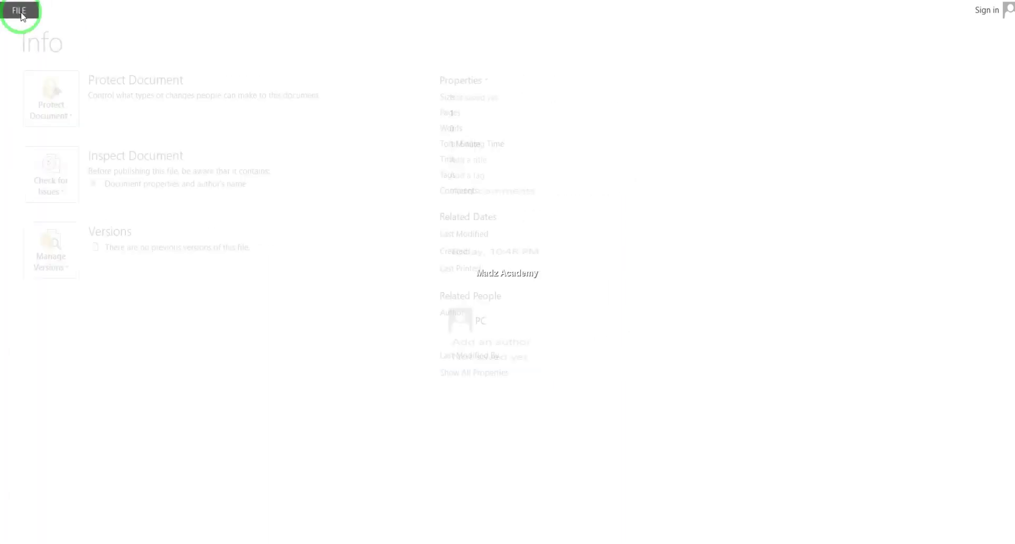
click(24, 14)
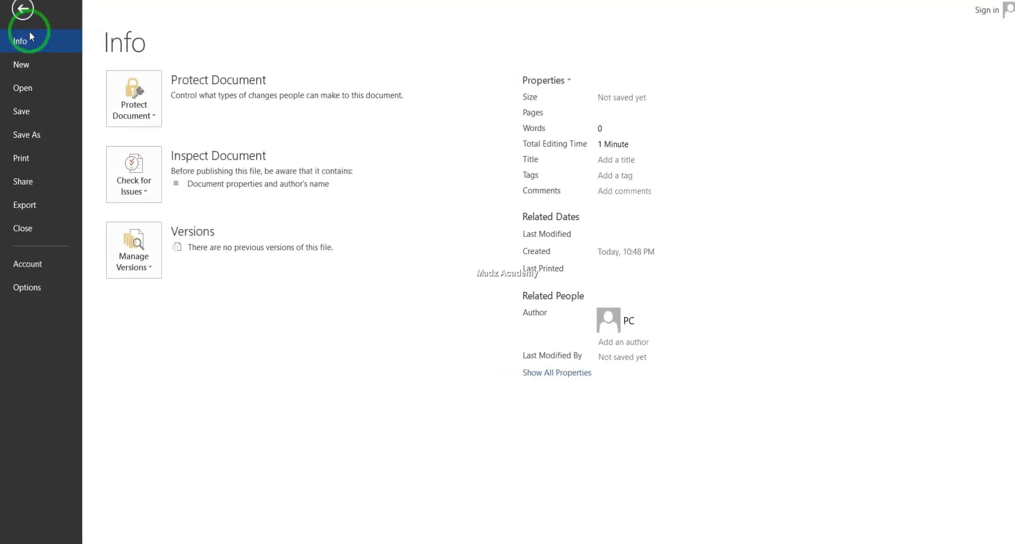
click(26, 66)
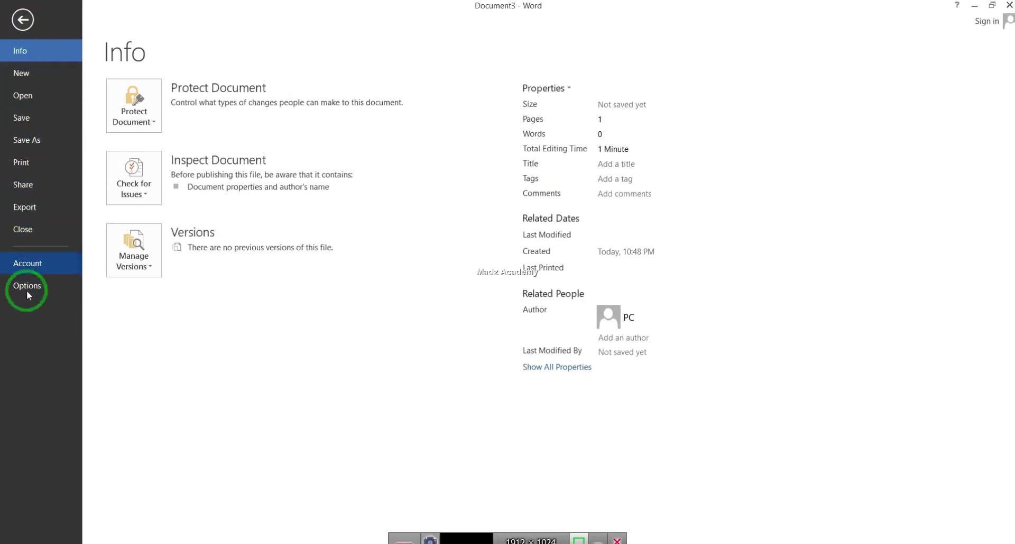
click(23, 20)
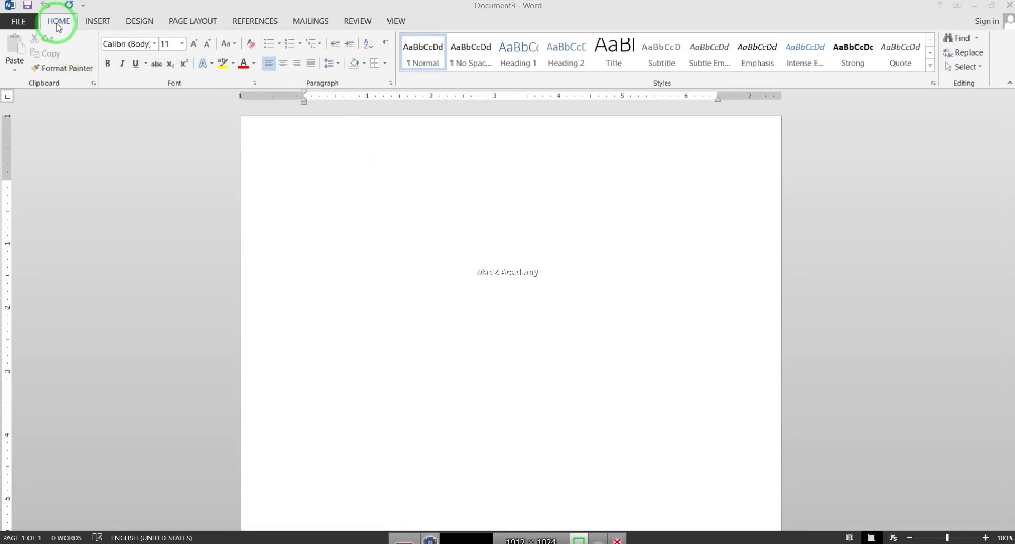
Step: Browse the Page Layout, References, Mailings, Review, View, Home, File and Insert tabs
click(193, 21)
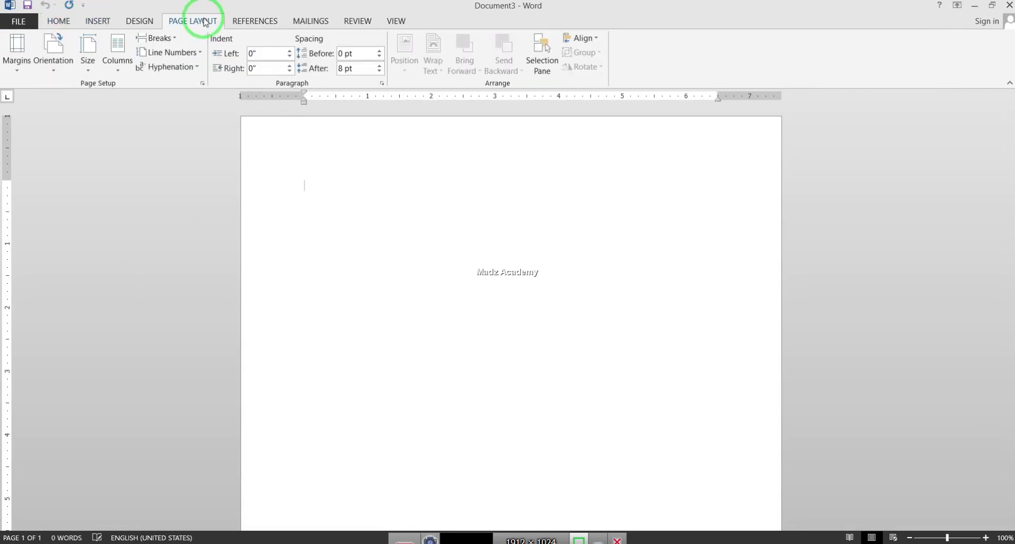
click(262, 21)
click(311, 21)
click(357, 21)
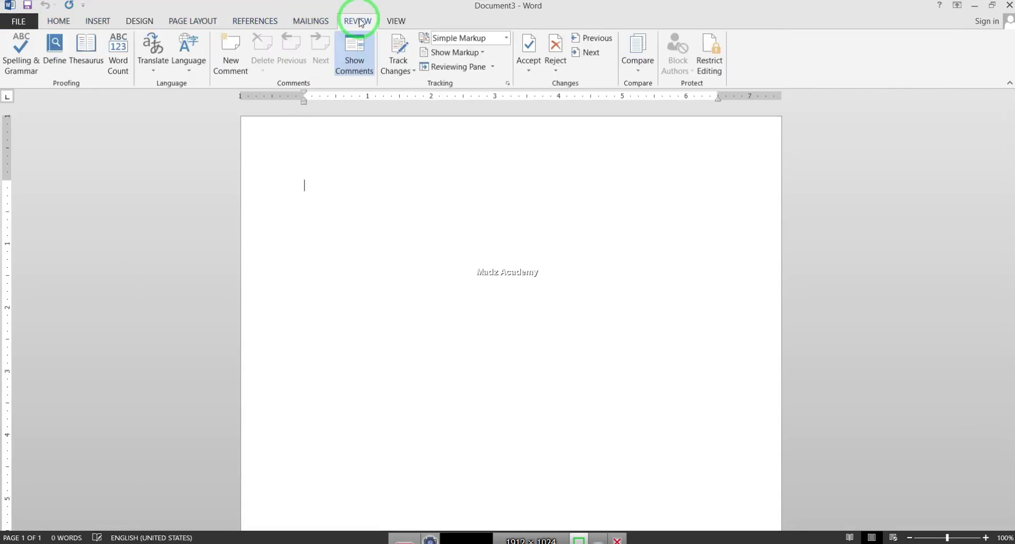
click(397, 22)
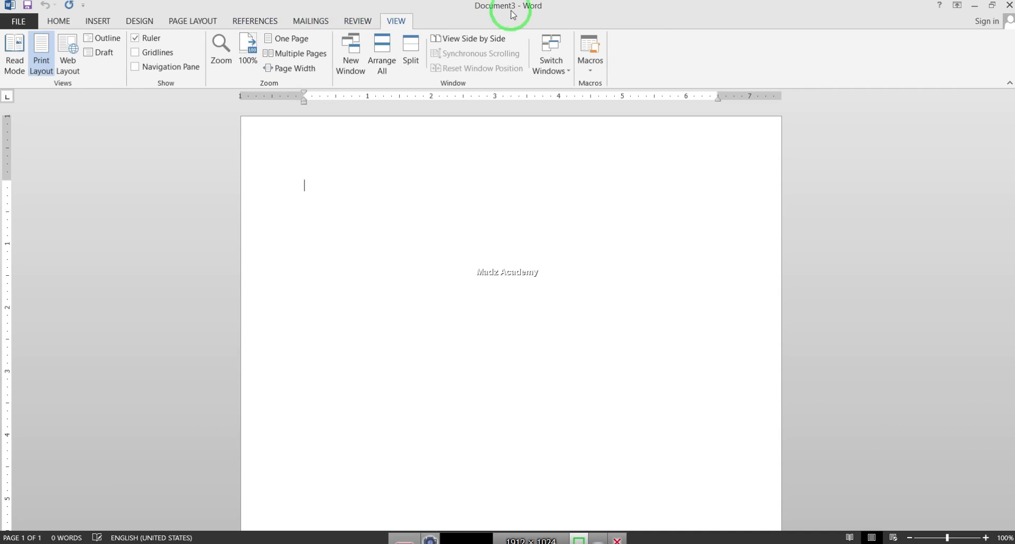
click(49, 24)
click(18, 21)
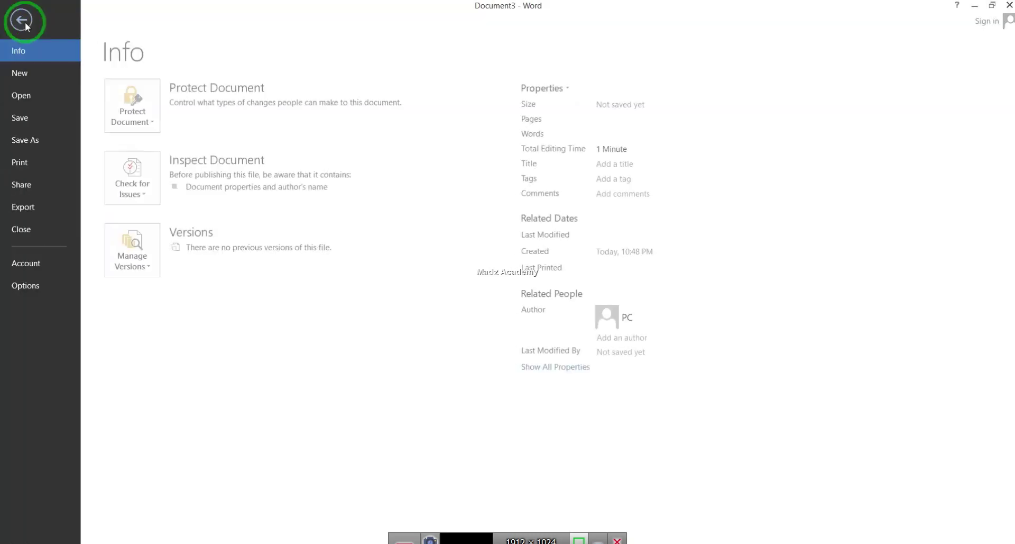
click(98, 22)
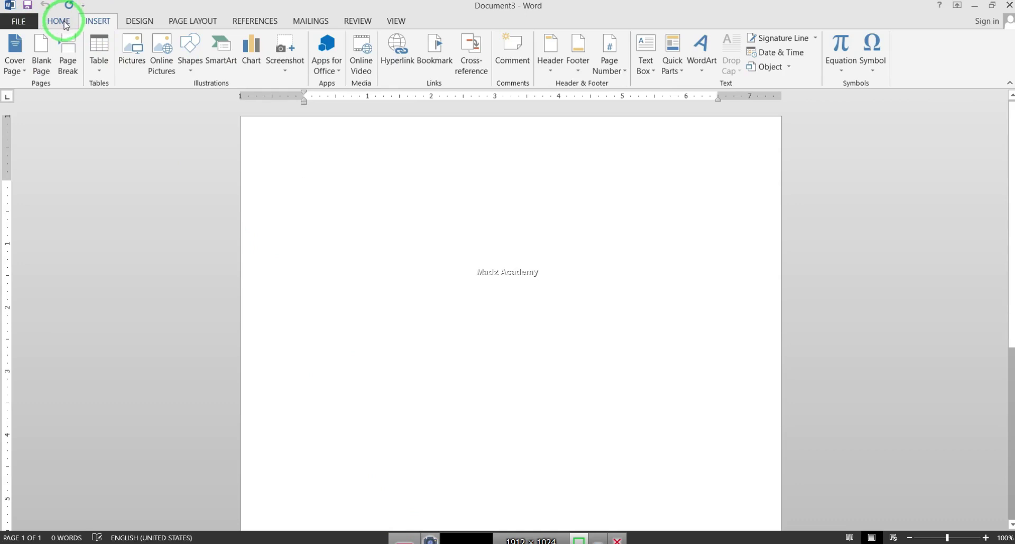
Step: Cycle through the Home, Insert, Design and Page Layout tabs, ending on Insert
click(64, 22)
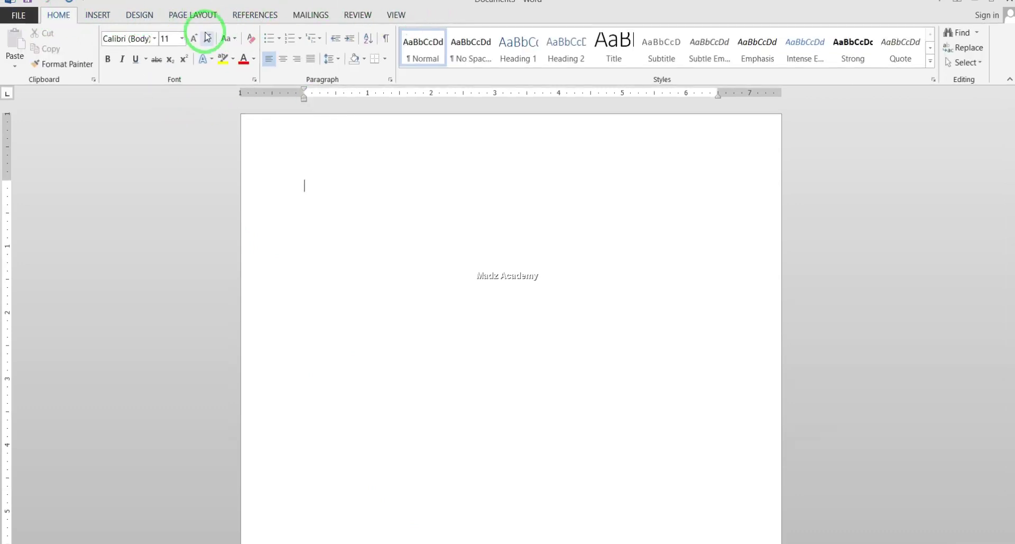
click(97, 15)
click(133, 15)
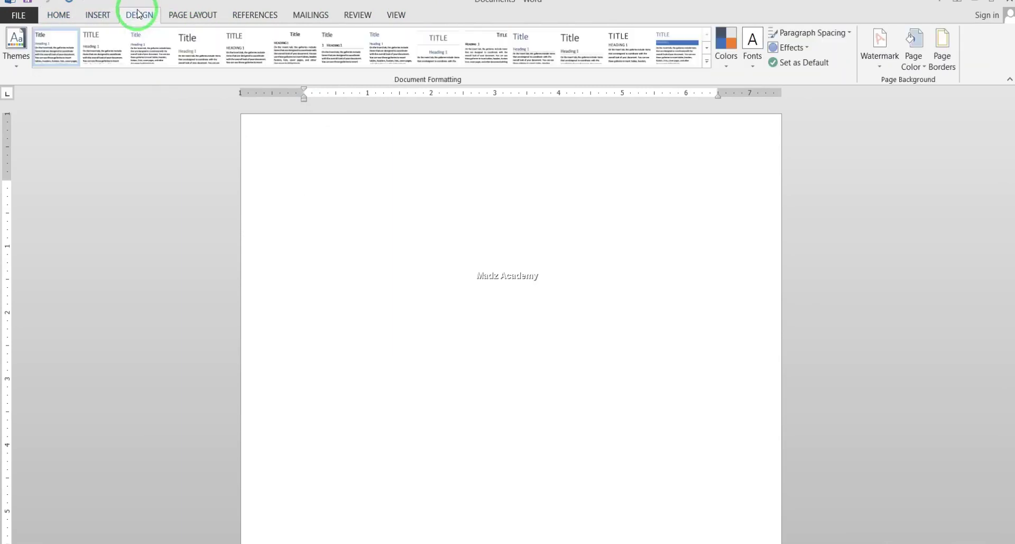
click(178, 14)
click(47, 16)
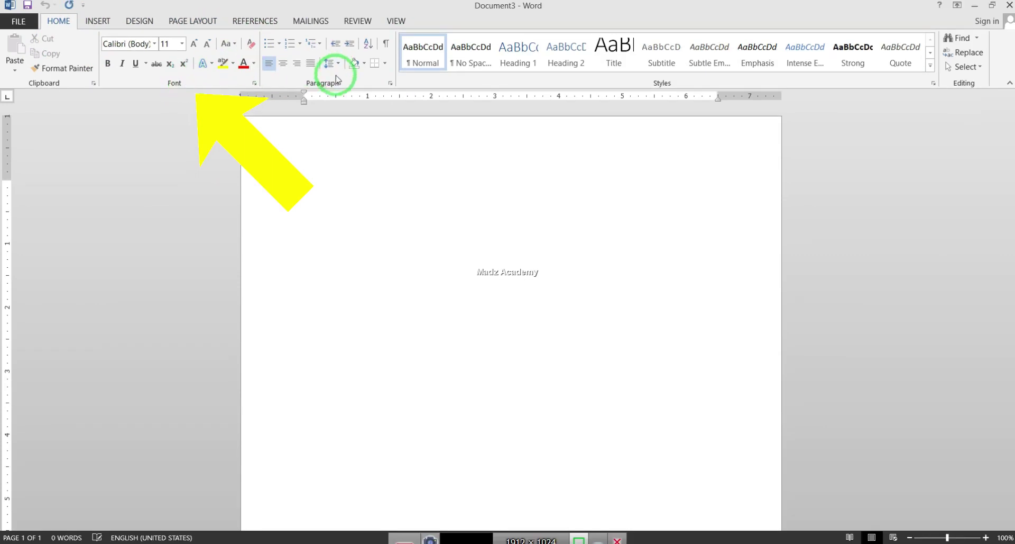
click(97, 21)
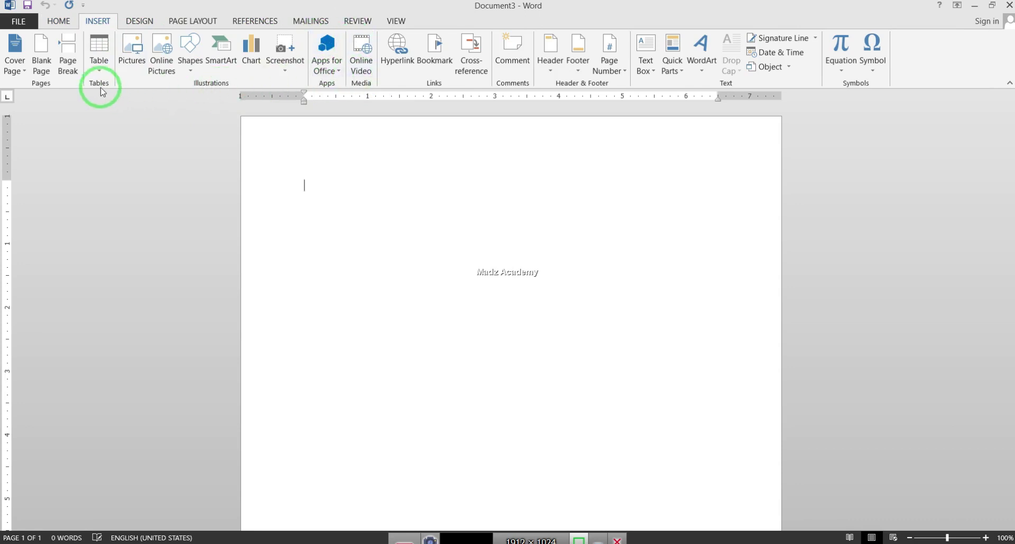
Step: Browse Design, Page Layout, References, Mailings and Home, finishing back on the Insert tab
click(139, 21)
click(204, 22)
click(254, 21)
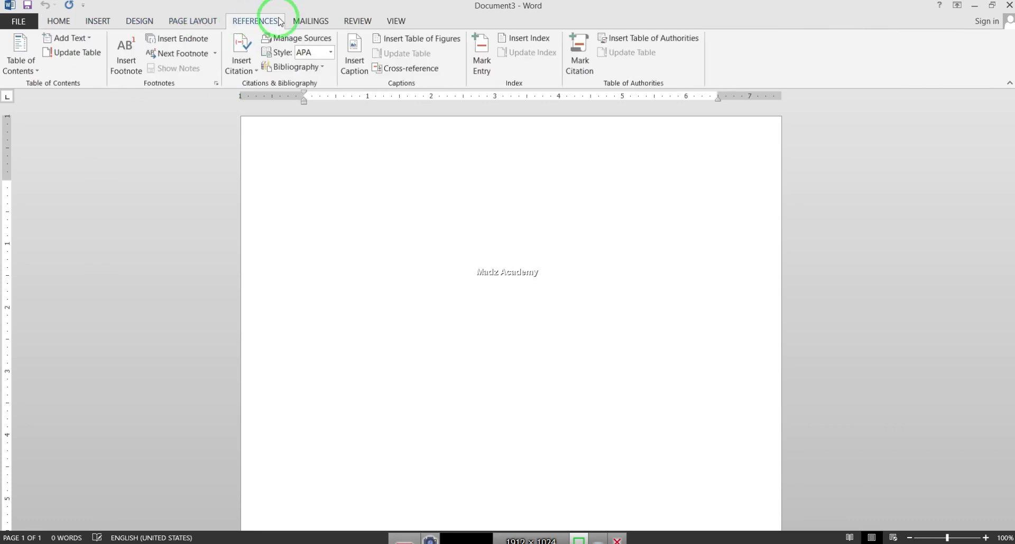
click(309, 21)
click(103, 18)
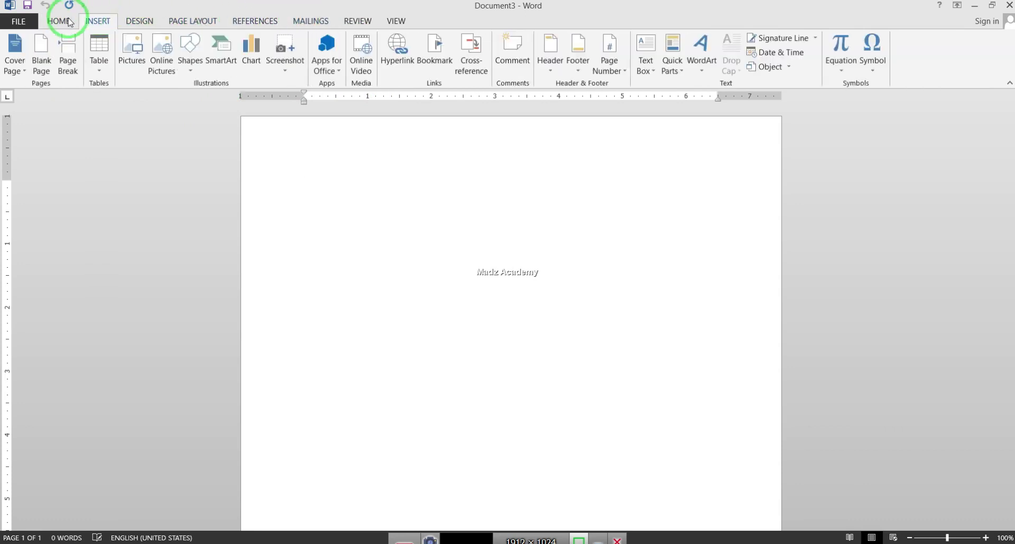
click(57, 21)
click(91, 24)
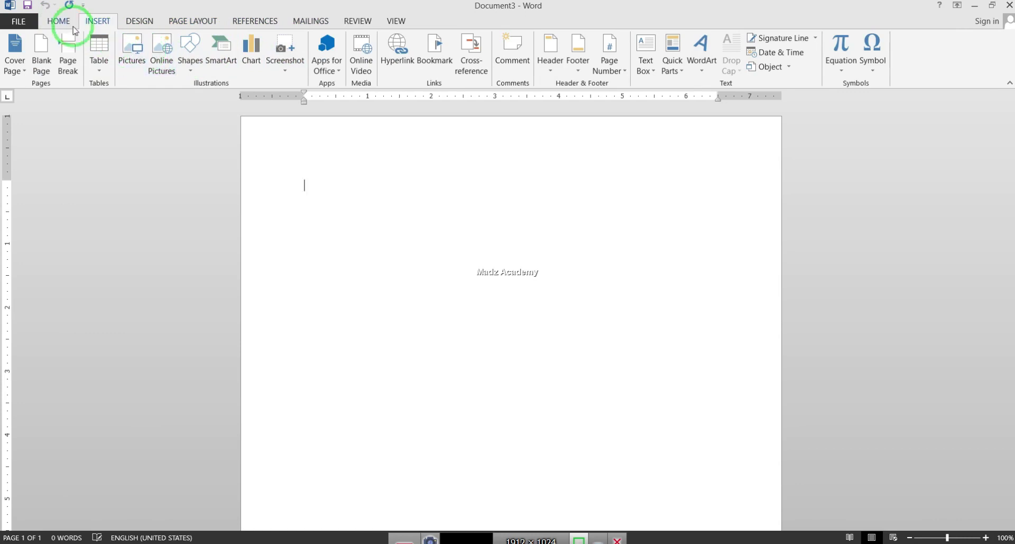
Step: On Home, nudge the left indent marker left and enter 'iuy' to generate sample paragraphs
click(59, 22)
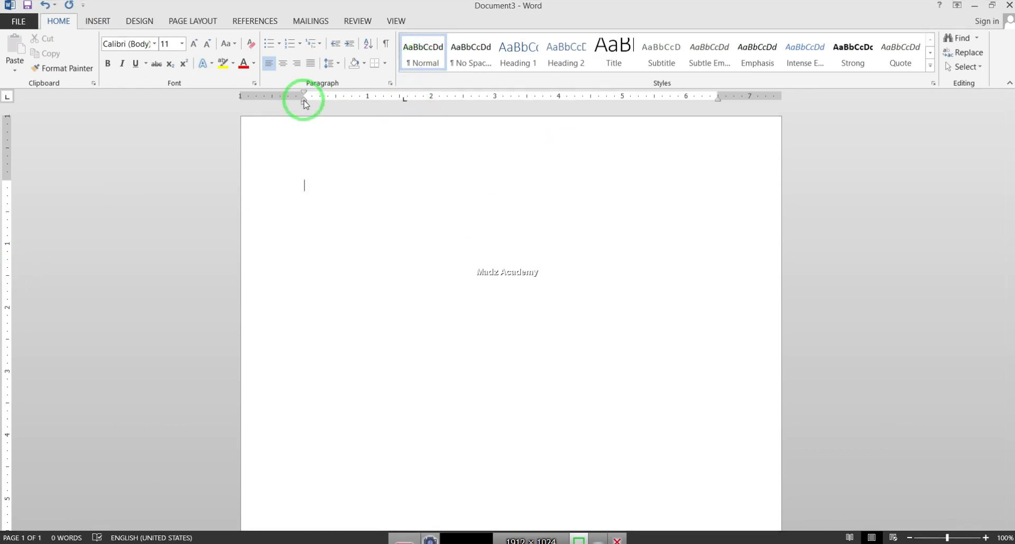
mouse_move(303, 102)
mouse_down()
mouse_move(285, 105)
mouse_move(300, 102)
mouse_up()
text(iuy)
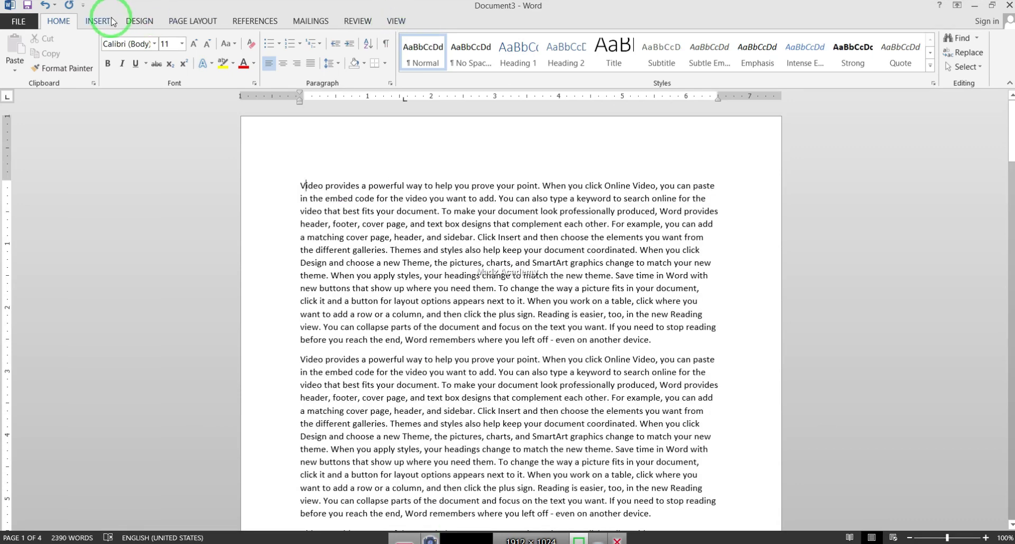
Step: On the View tab, toggle Ruler and Gridlines off and back, and hide the Navigation Pane
click(398, 22)
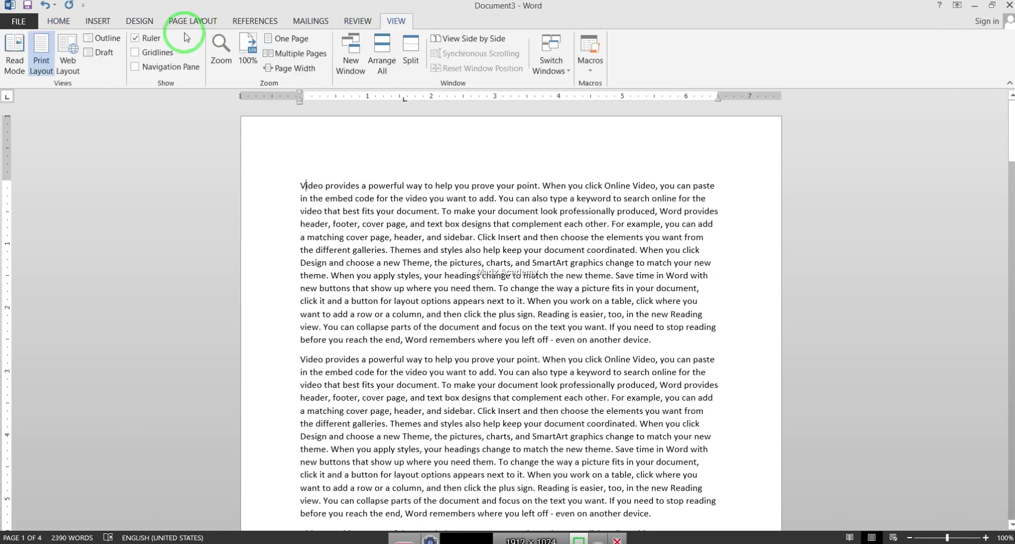
click(136, 38)
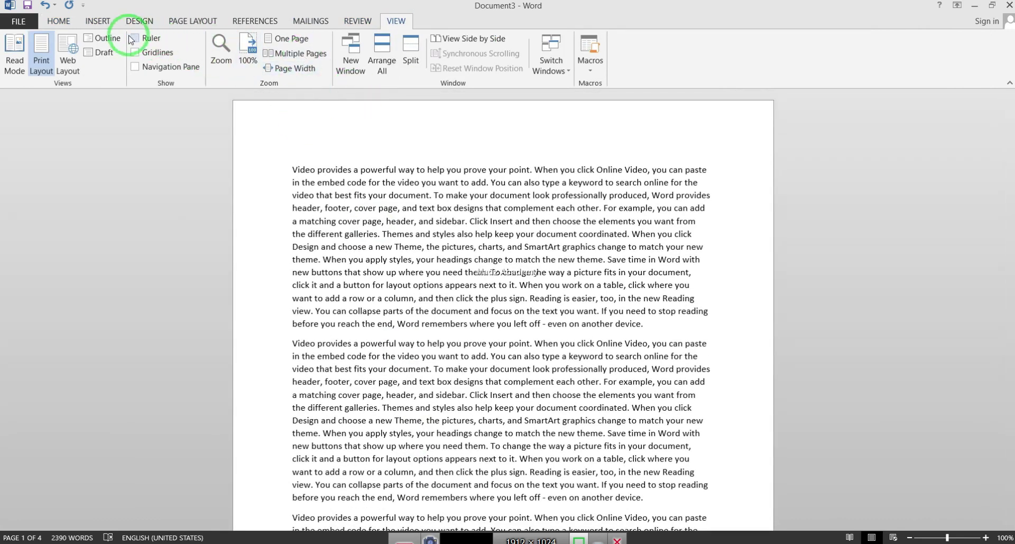
click(136, 38)
click(136, 53)
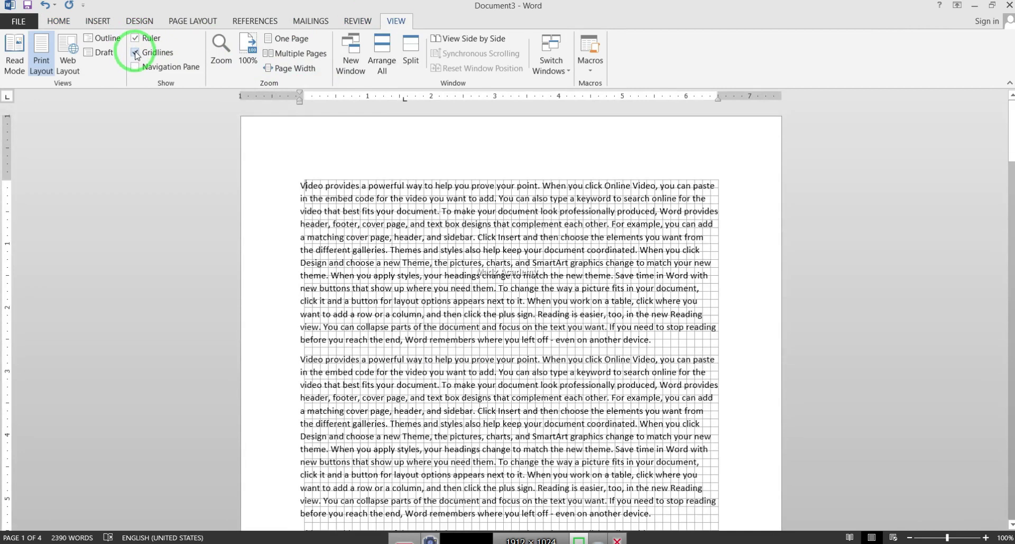
click(136, 53)
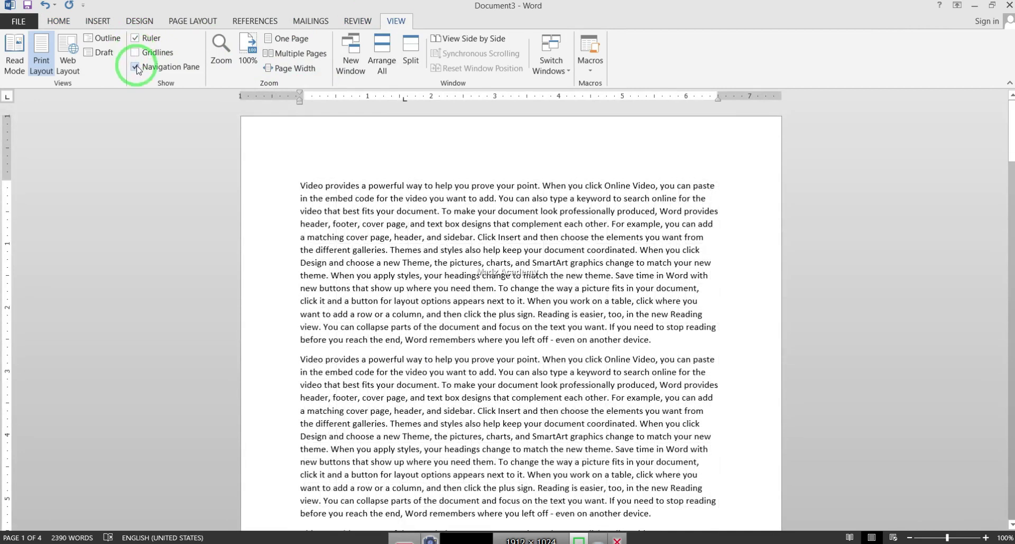
click(136, 68)
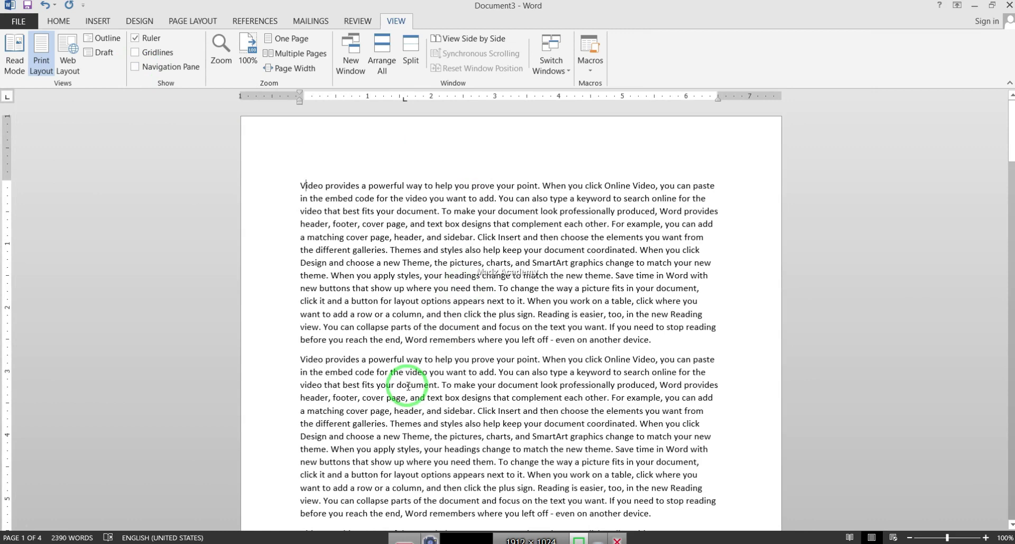
Step: Scroll through the four pages of sample text
click(430, 537)
scroll(468, 379, down, 3)
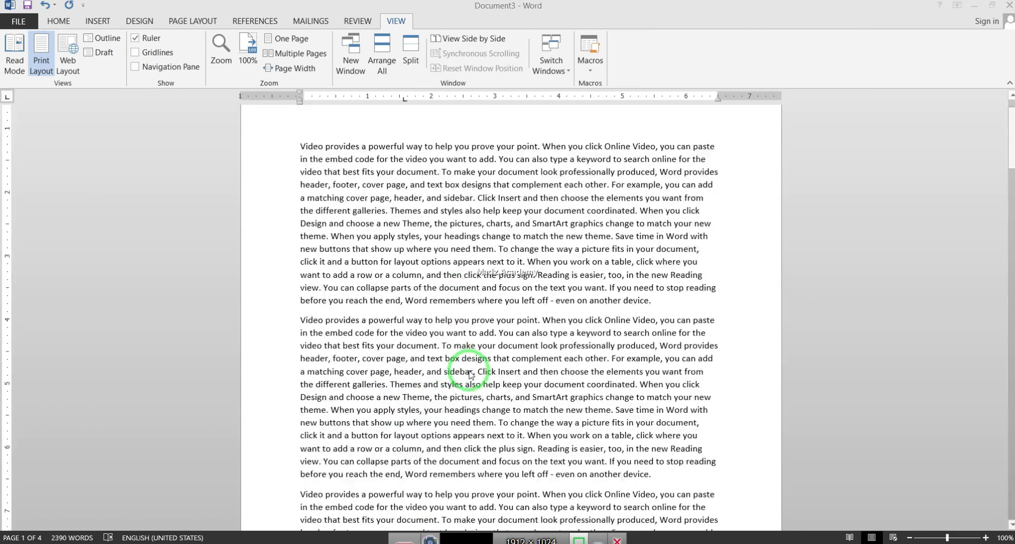
scroll(467, 378, down, 5)
scroll(468, 377, down, 5)
scroll(471, 375, down, 4)
scroll(471, 375, down, 5)
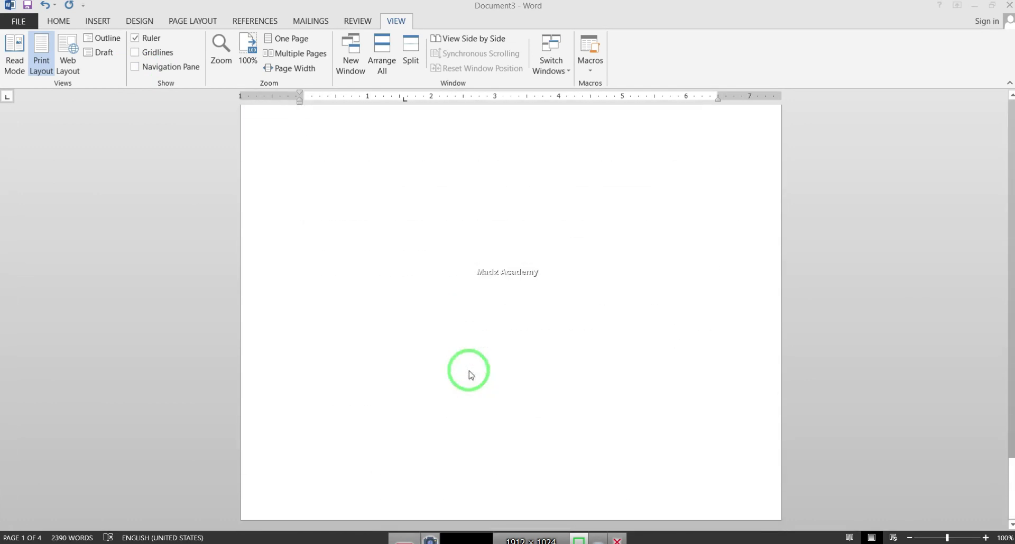
scroll(470, 374, up, 1)
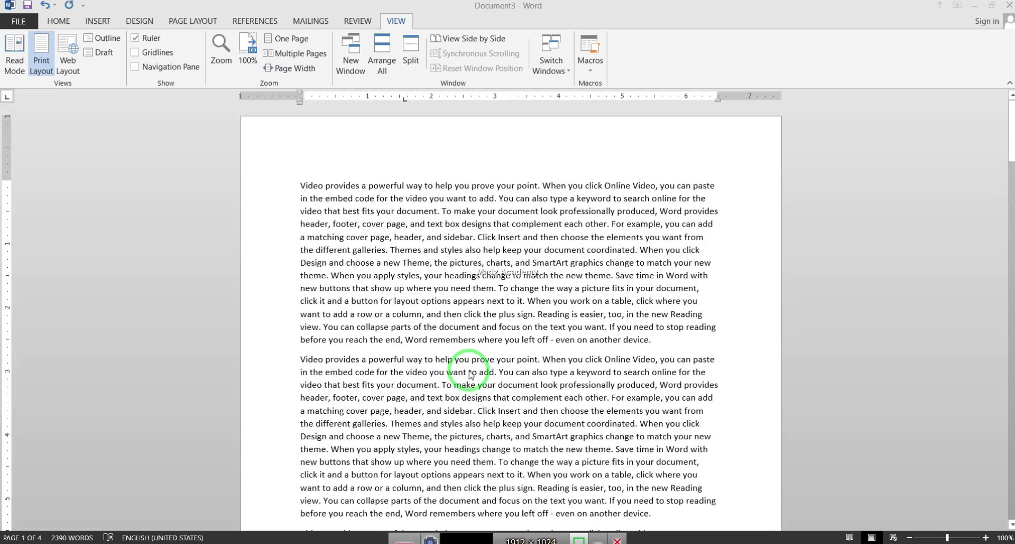
scroll(517, 250, down, 4)
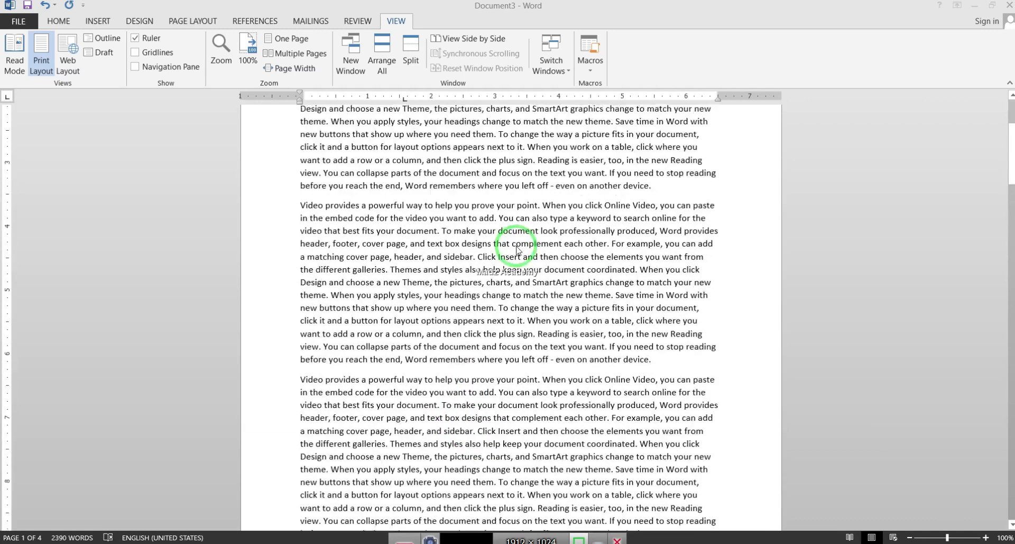
scroll(517, 250, down, 4)
scroll(518, 250, down, 5)
scroll(517, 250, up, 1)
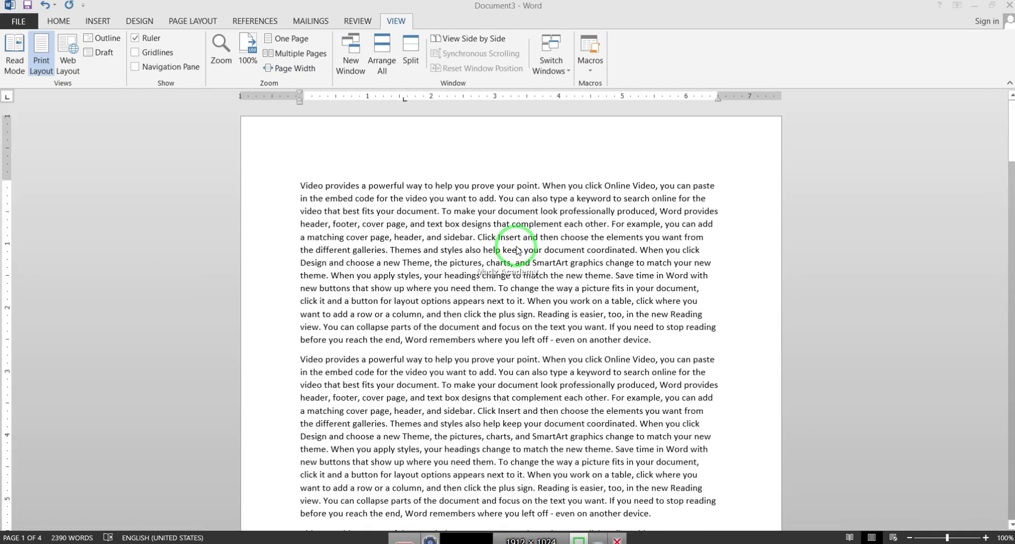
scroll(517, 250, down, 3)
scroll(517, 251, down, 2)
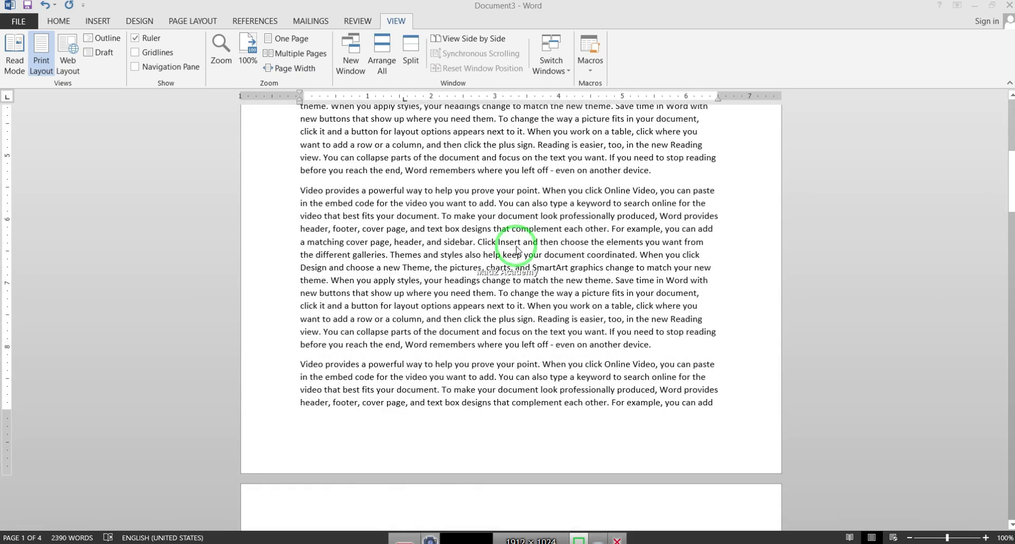
scroll(517, 250, down, 3)
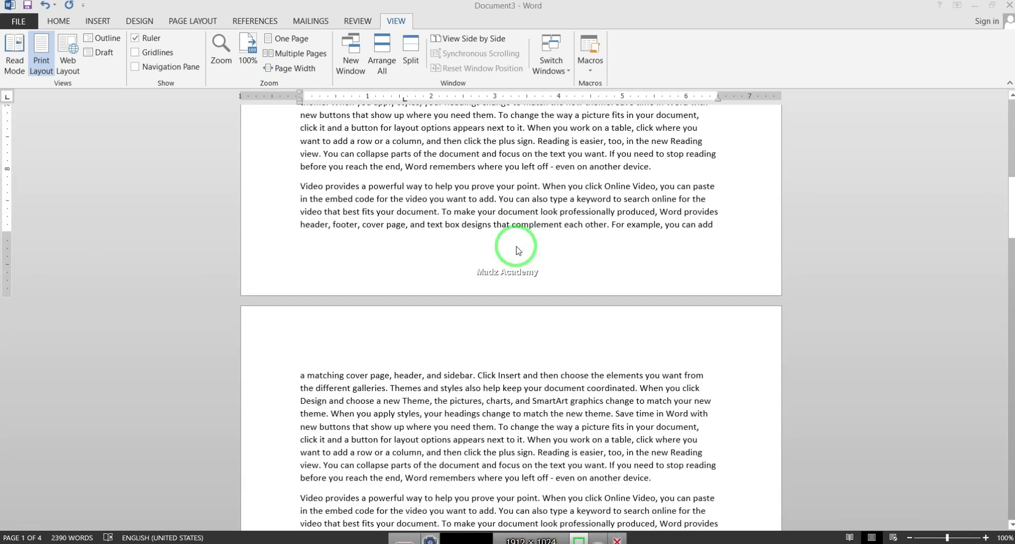
Step: Select all the text and apply Justify alignment from the Home tab
key(ctrl+a)
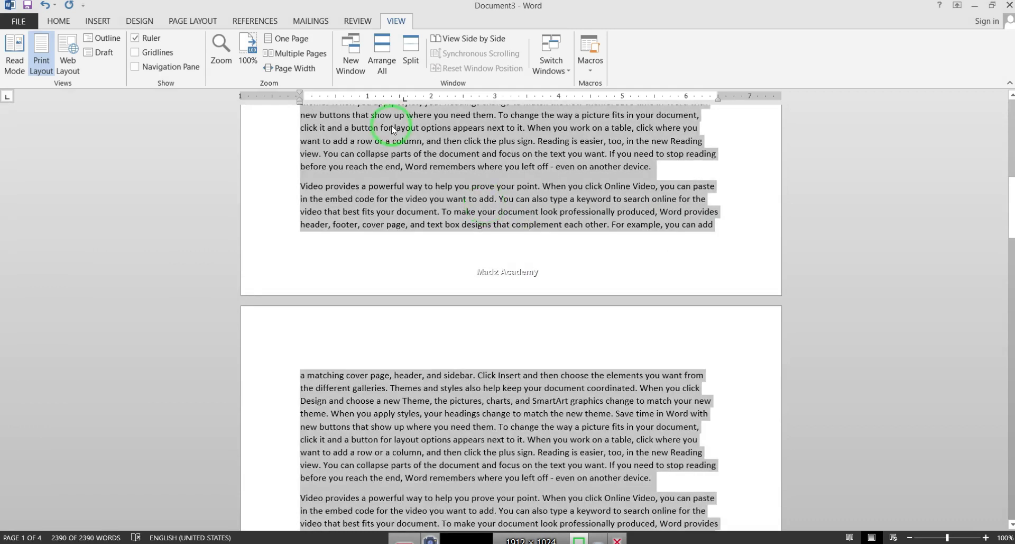
click(59, 21)
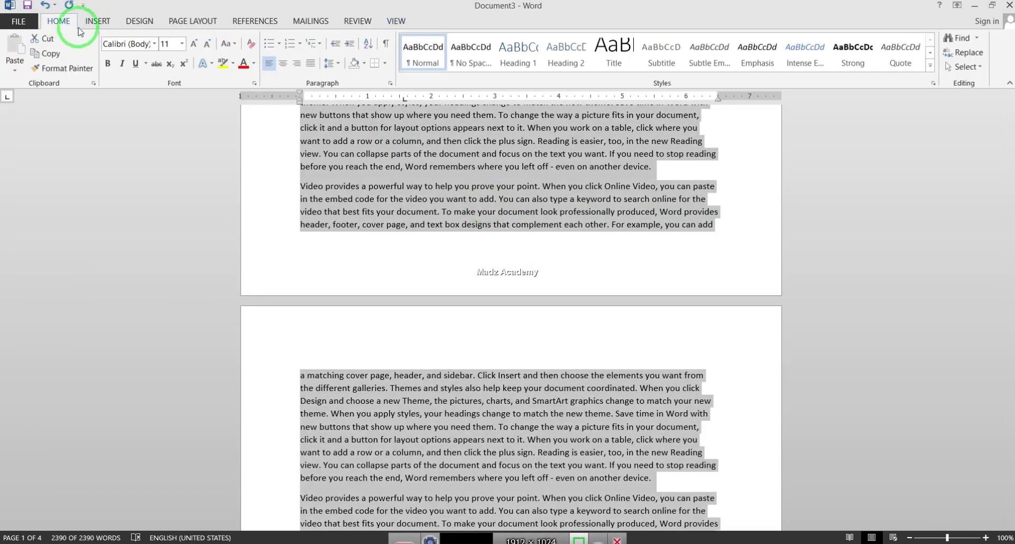
click(310, 63)
click(458, 154)
scroll(459, 155, up, 10)
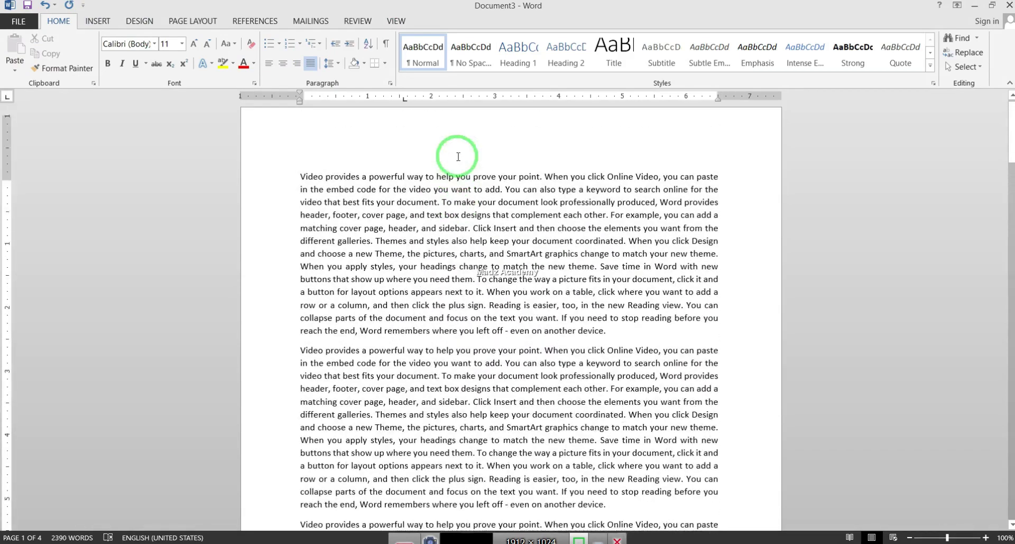